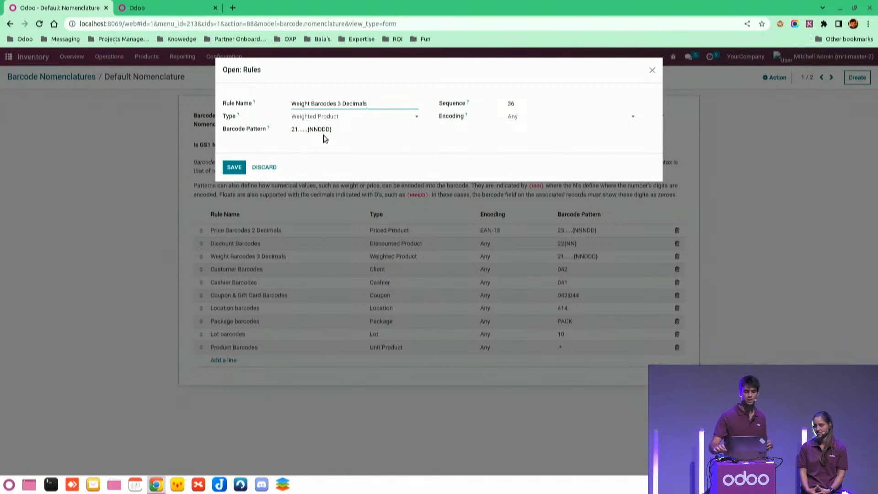
Examine the Weight Barcodes 3 Decimals rule's barcode pattern, highlighting its prefix and weight digits, then close the rule.
left_click(296, 129)
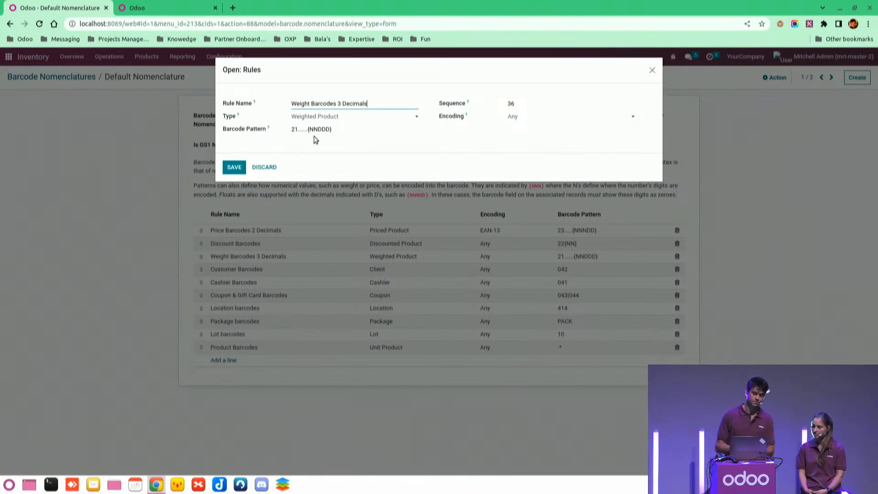
double_click(294, 131)
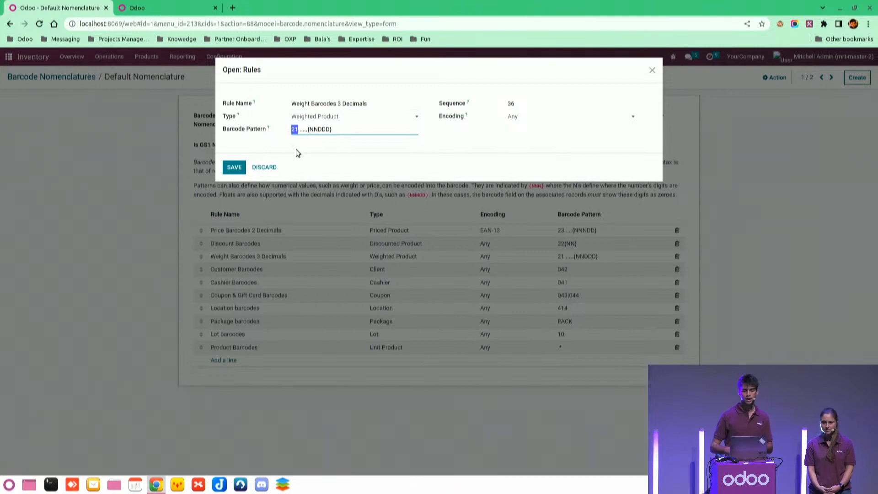
left_click(302, 131)
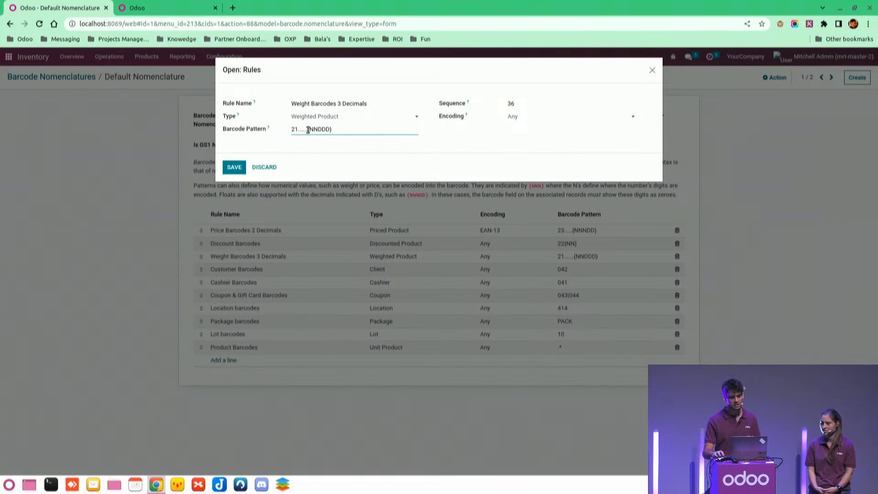
left_click_drag(310, 130, 318, 130)
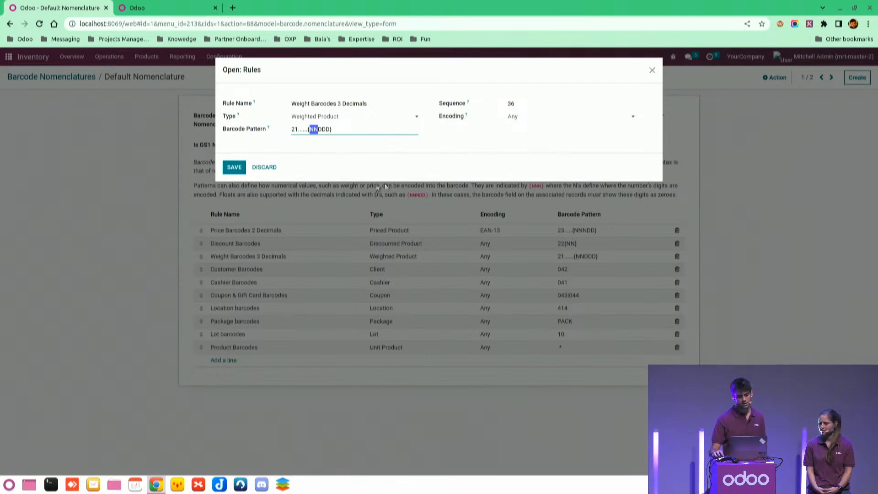
left_click(235, 166)
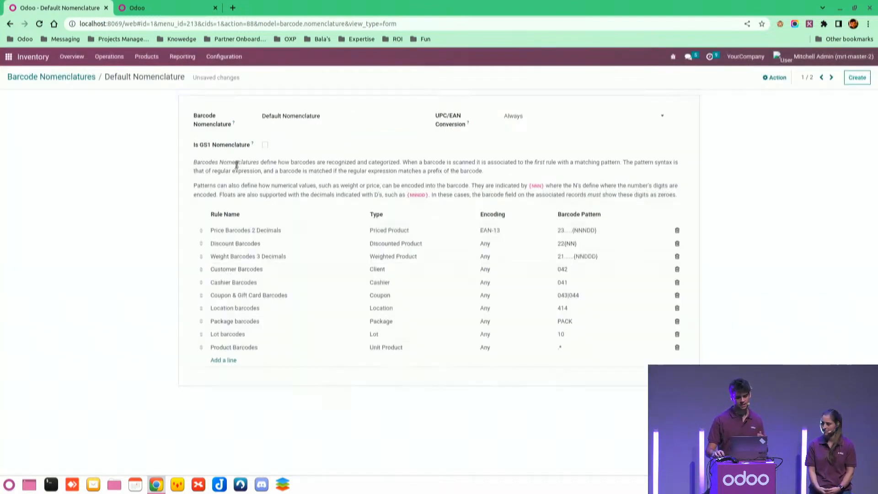
Examine the barcode patterns of the Discount Barcodes and Customer Barcodes rules, closing each rule afterwards.
left_click(238, 245)
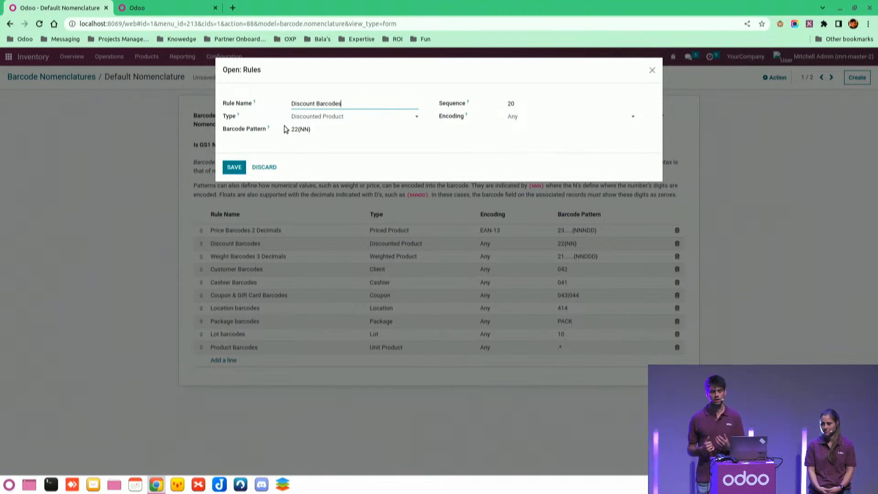
left_click_drag(300, 129, 307, 128)
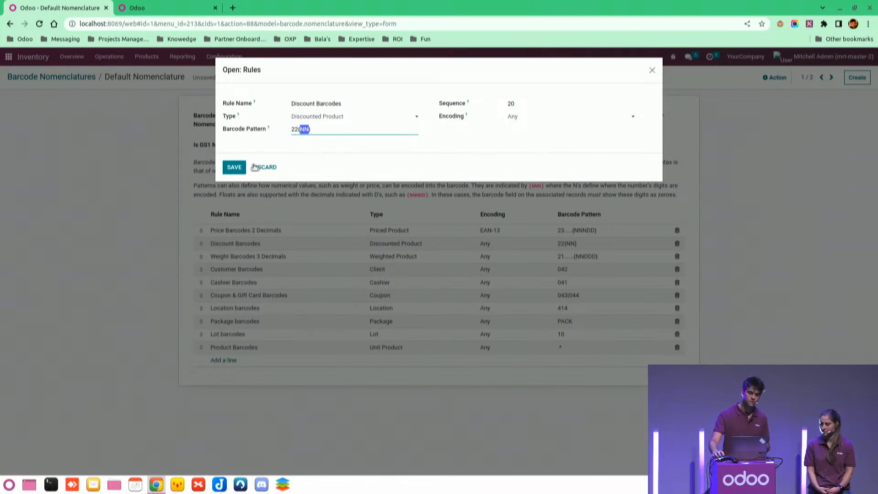
left_click(233, 167)
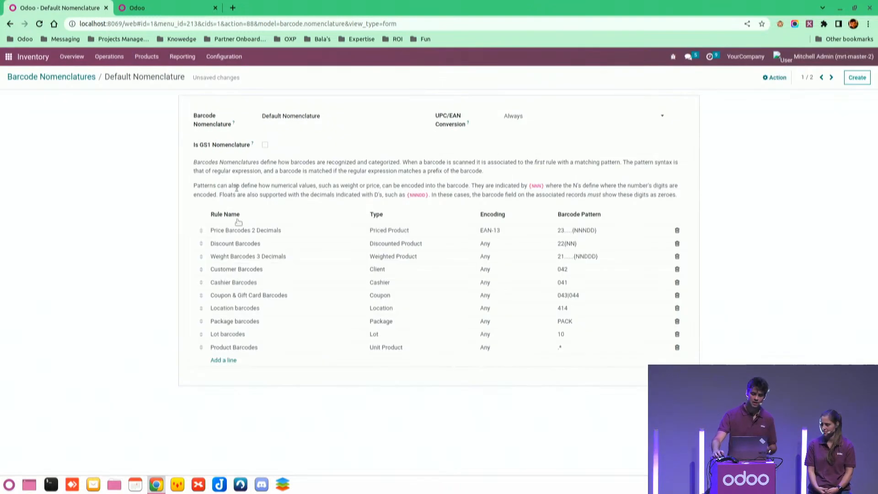
left_click(257, 271)
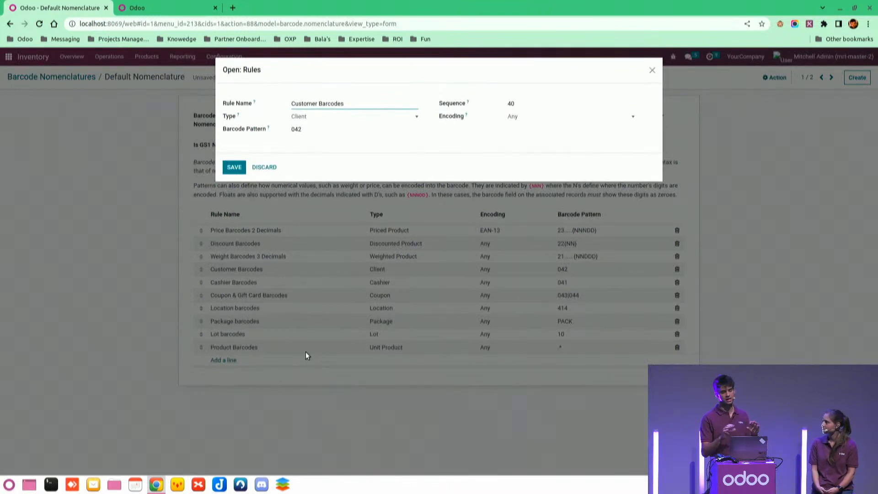
left_click_drag(304, 130, 291, 133)
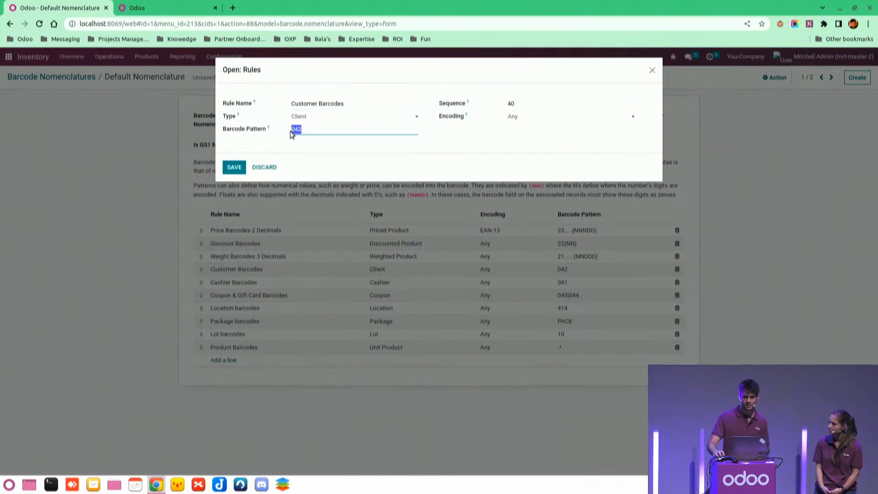
left_click(314, 146)
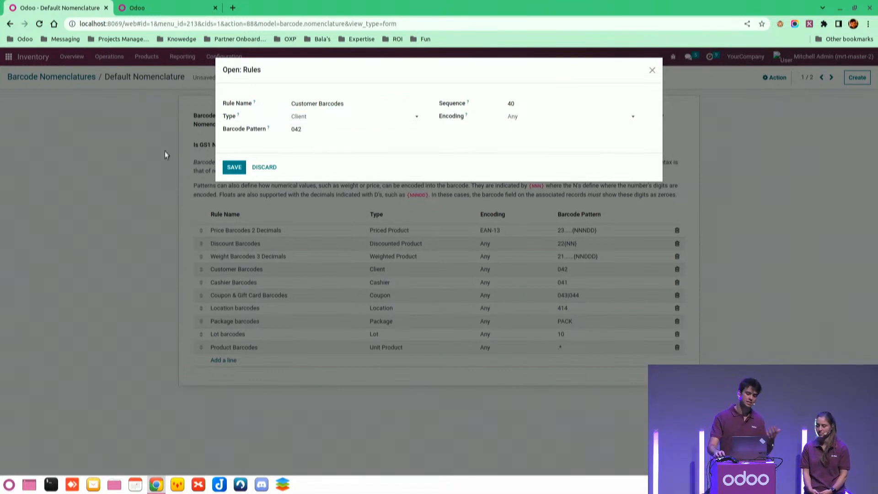
left_click(233, 167)
Open the Bulk Coffee product in Point of Sale and examine the prefix and weight parts of its barcode.
left_click(7, 58)
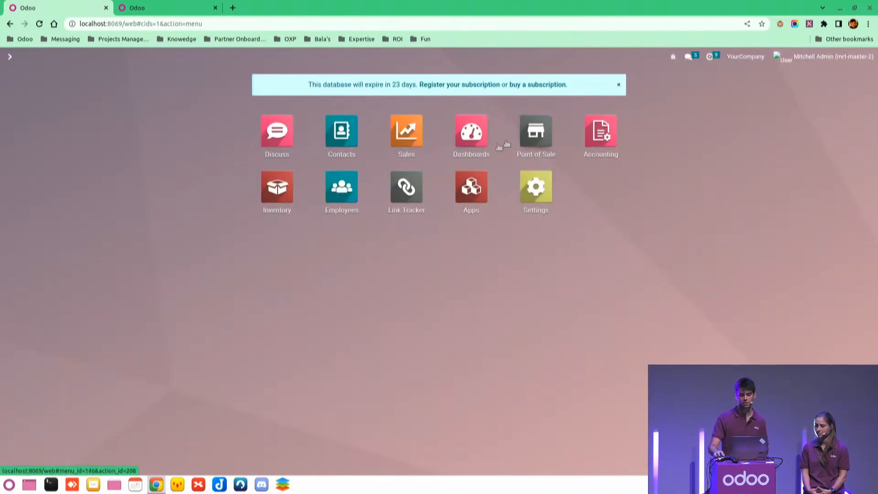
left_click(537, 131)
left_click(152, 57)
left_click(156, 74)
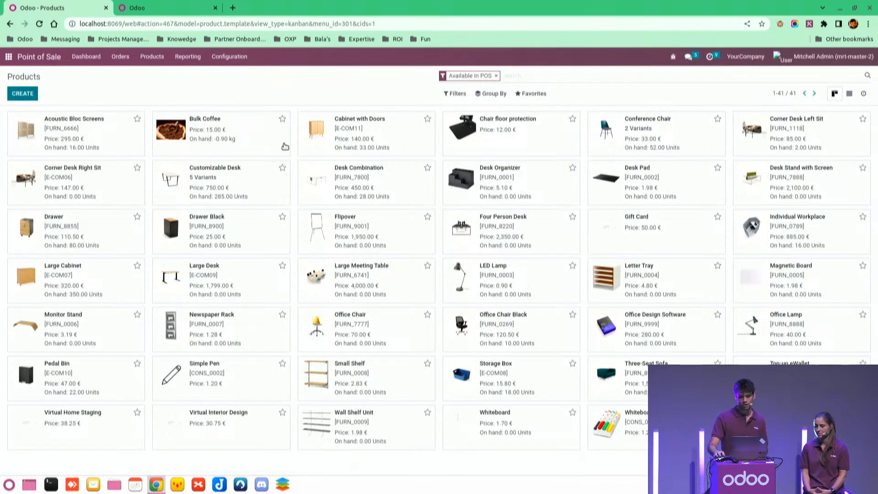
left_click(270, 148)
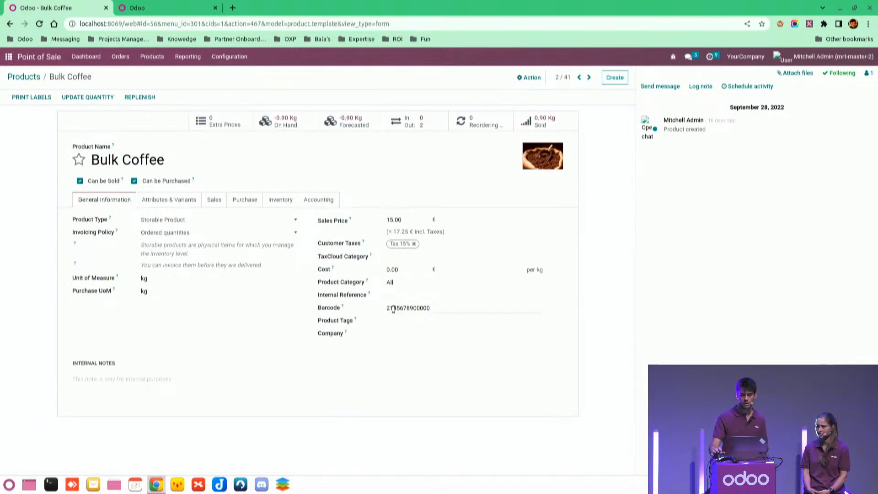
left_click_drag(394, 309, 386, 308)
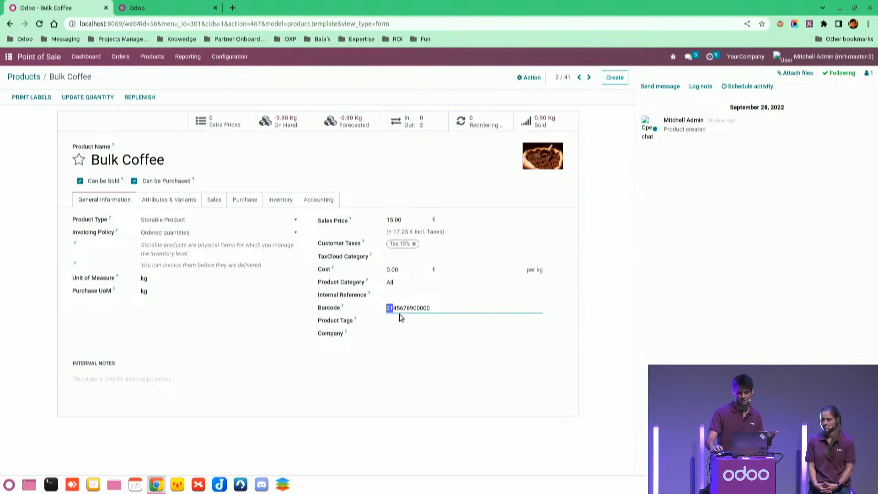
left_click(393, 309)
left_click_drag(393, 309, 414, 310)
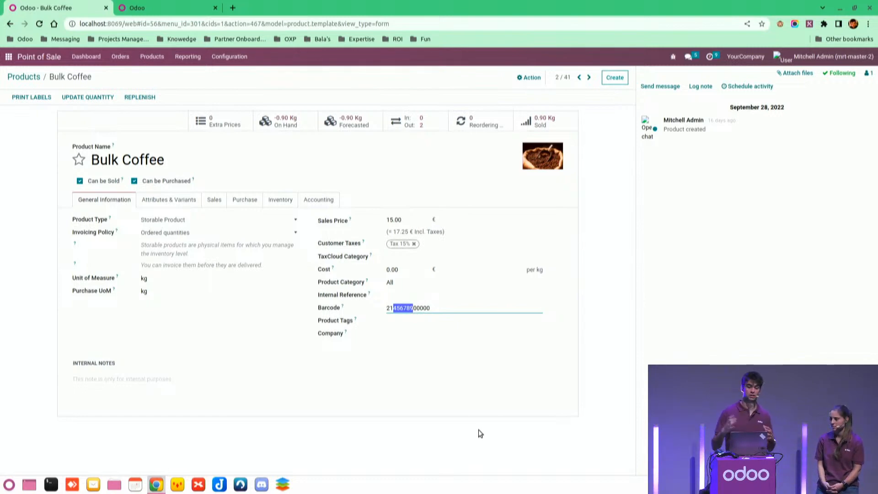
left_click(416, 309)
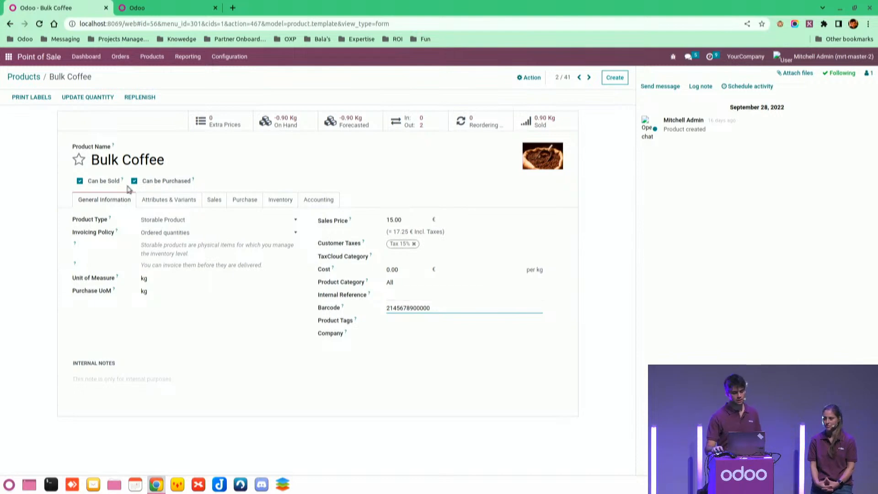
Open a customer's Sales & Purchase details and examine the prefix and digits of their point-of-sale barcode.
left_click(107, 57)
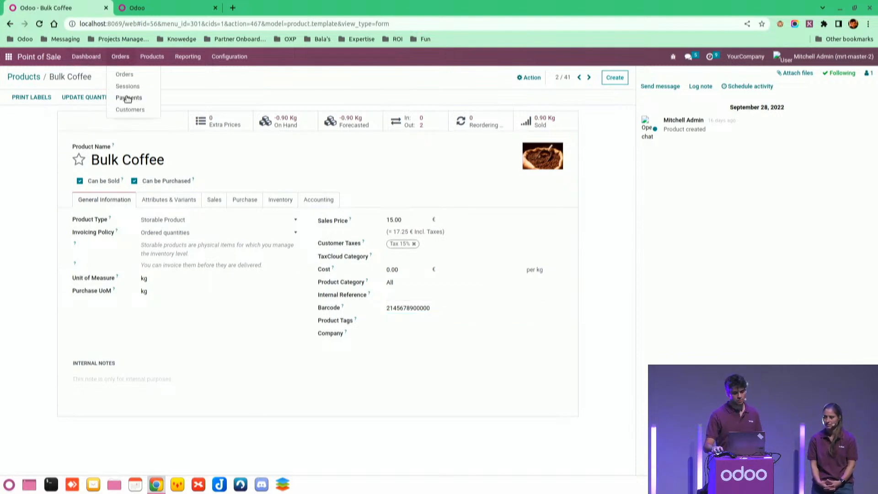
left_click(126, 110)
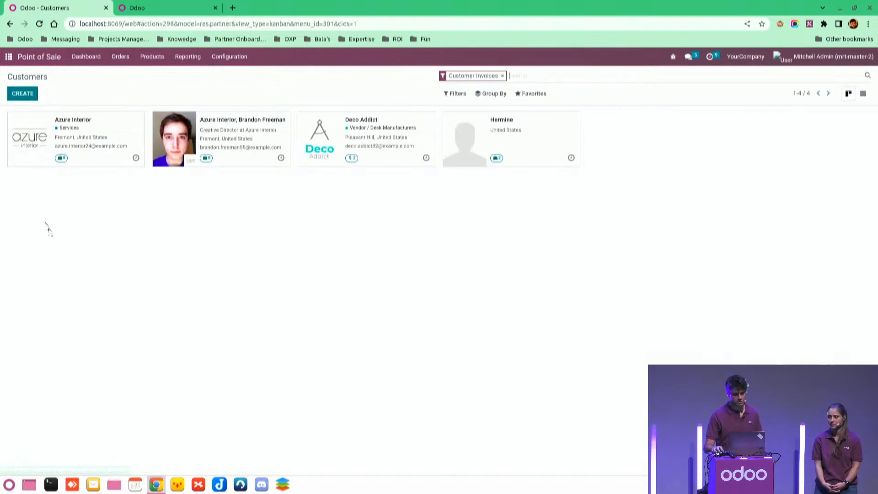
left_click(216, 122)
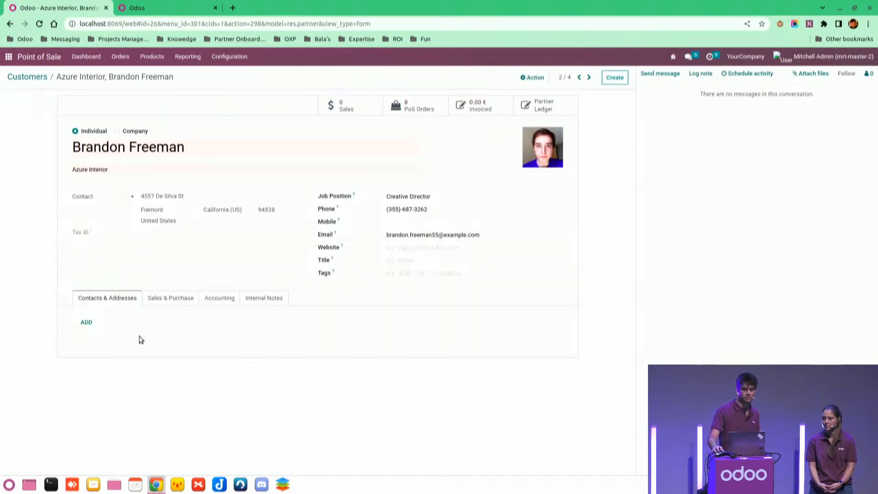
left_click(175, 300)
scroll(110, 389, "down", 1)
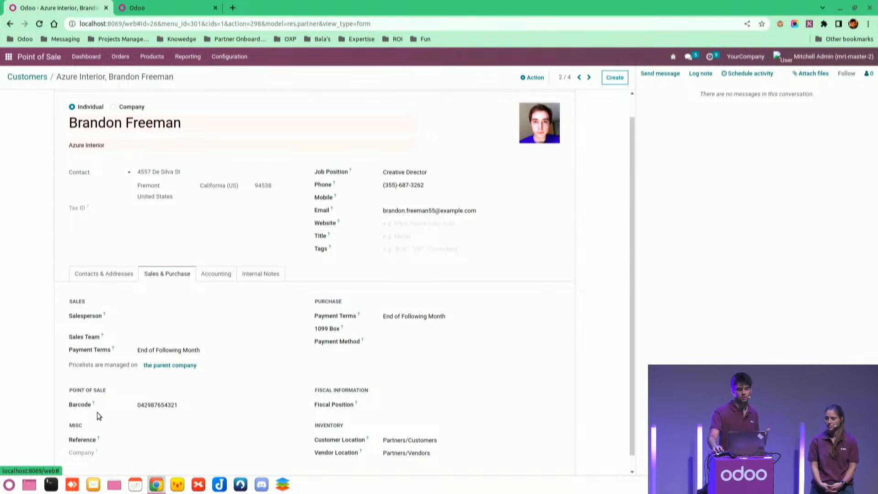
left_click(144, 406)
left_click_drag(145, 407, 127, 398)
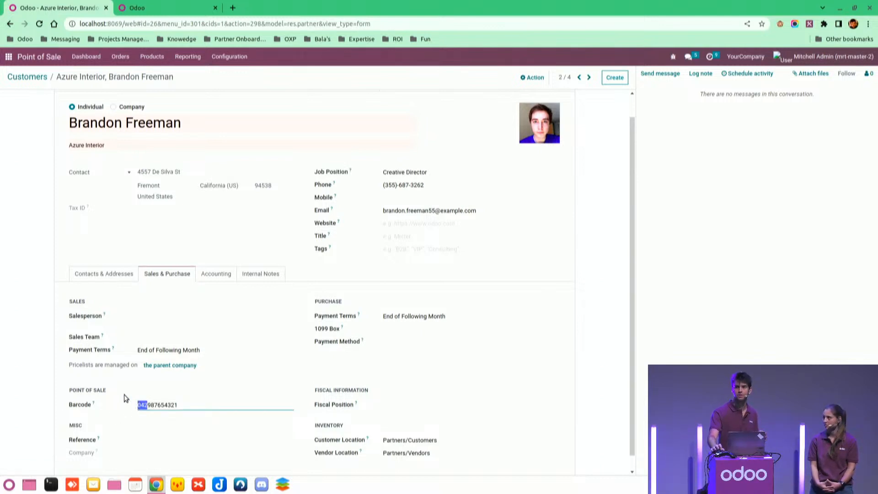
left_click(147, 405)
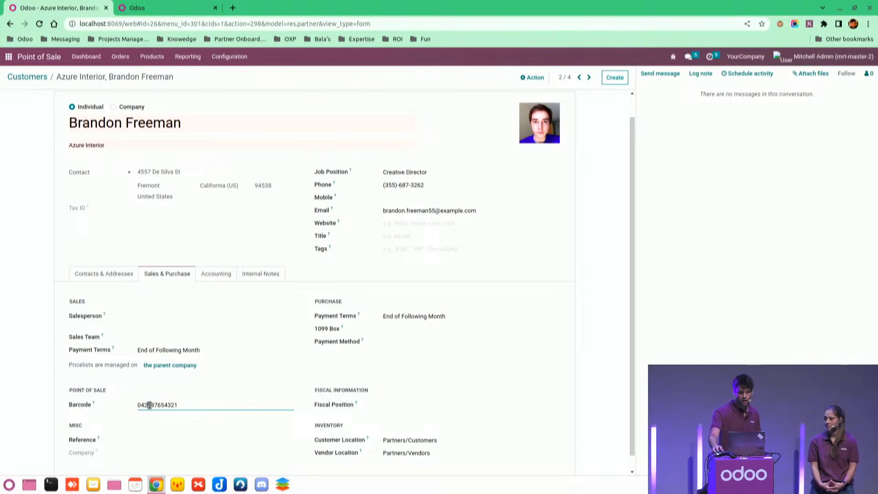
left_click_drag(147, 407, 178, 406)
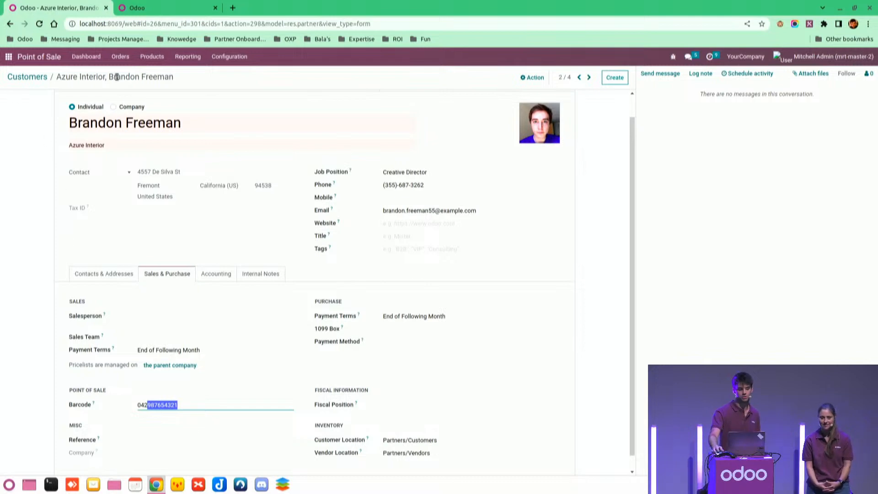
Start a new Shop session through the opening cash control and close the debug window.
left_click(34, 58)
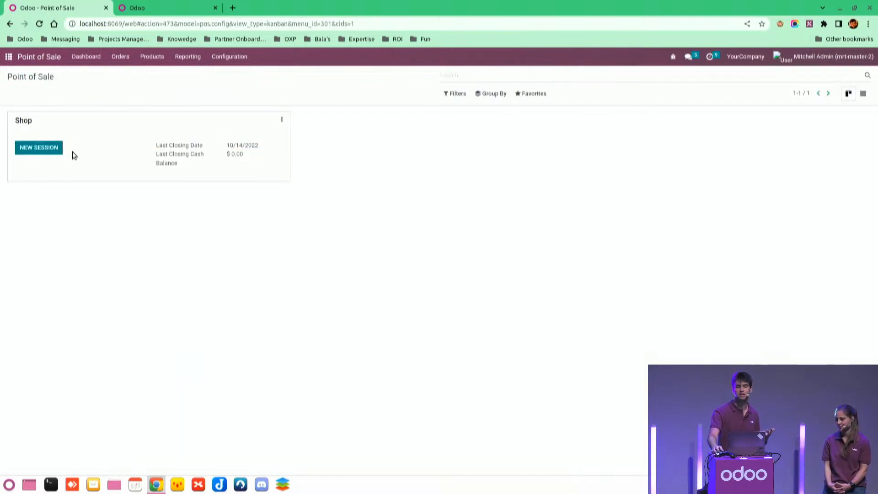
left_click(53, 147)
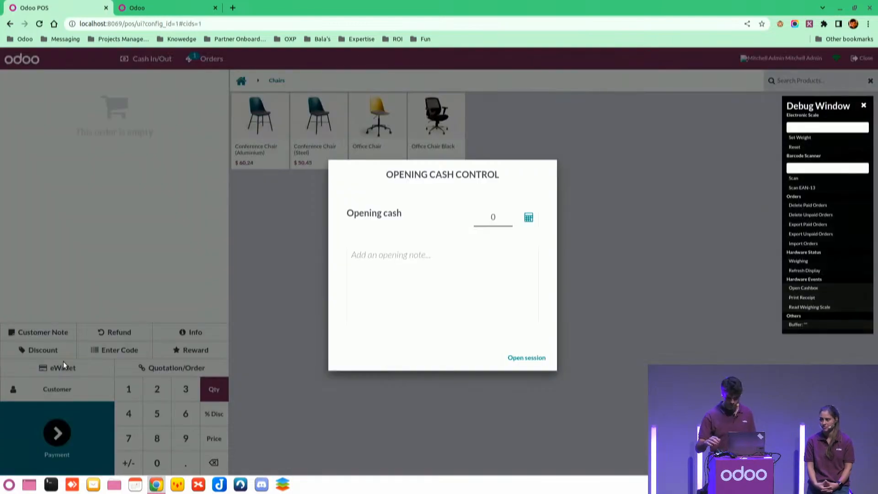
left_click(517, 359)
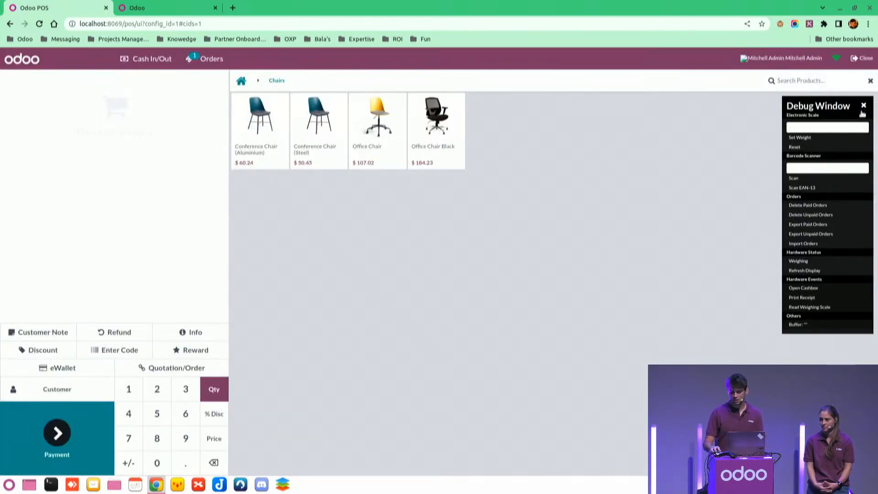
left_click(864, 107)
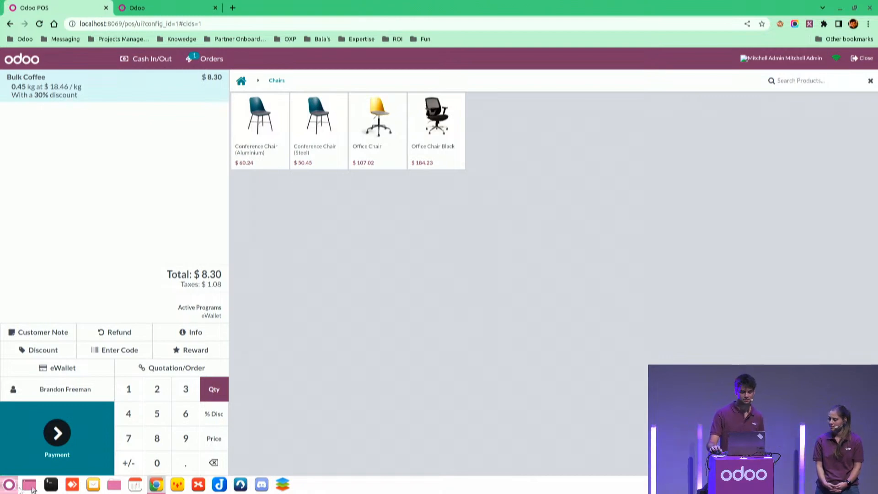
Pay the Bulk Coffee order by Bank, validate the payment and start a new order.
left_click(59, 456)
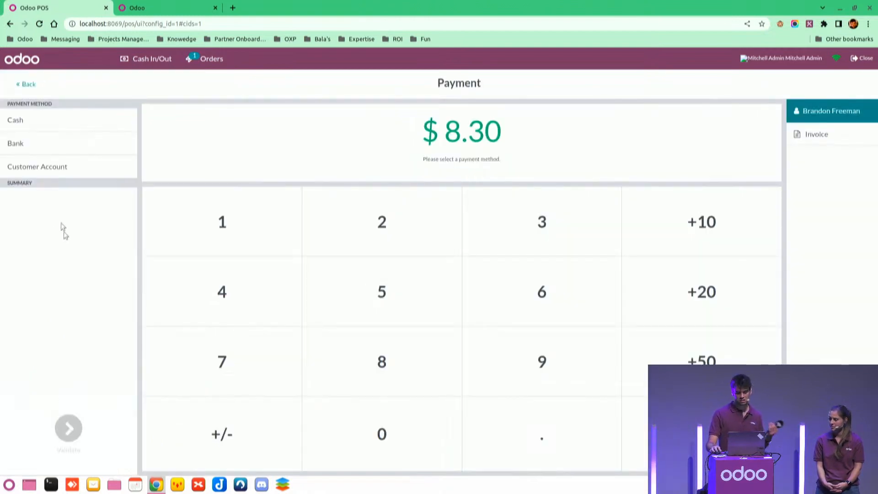
left_click(26, 149)
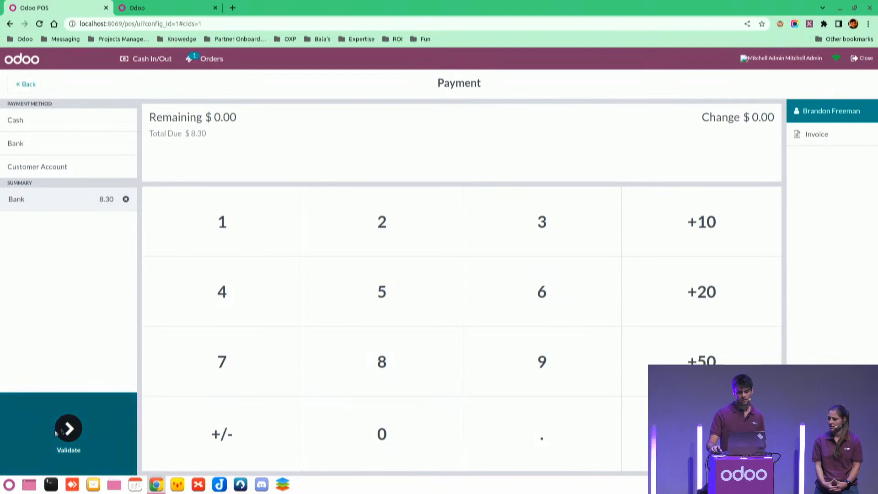
left_click(79, 427)
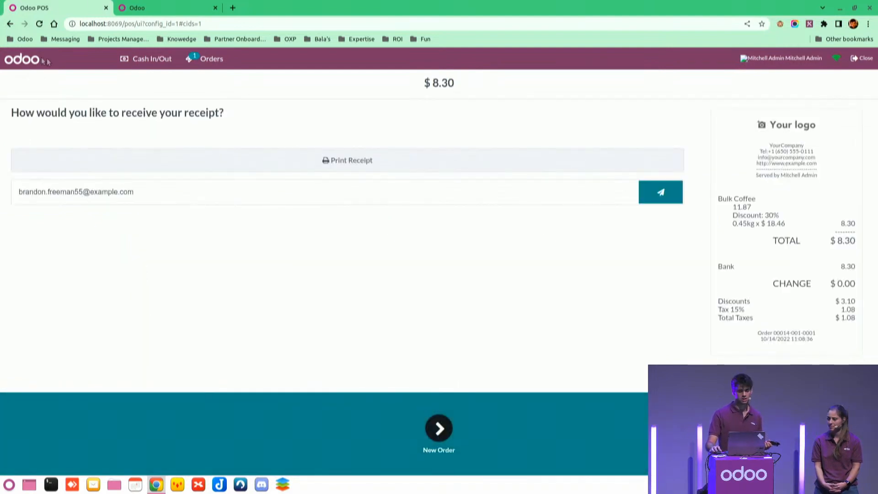
left_click(453, 449)
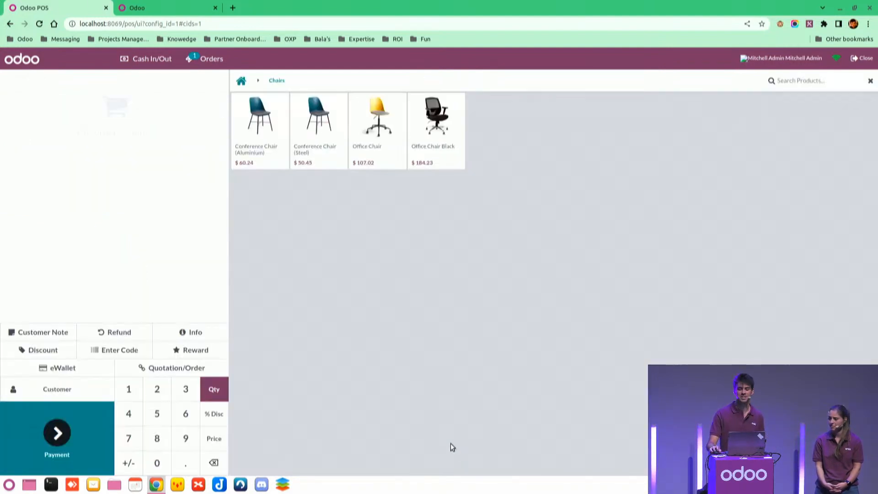